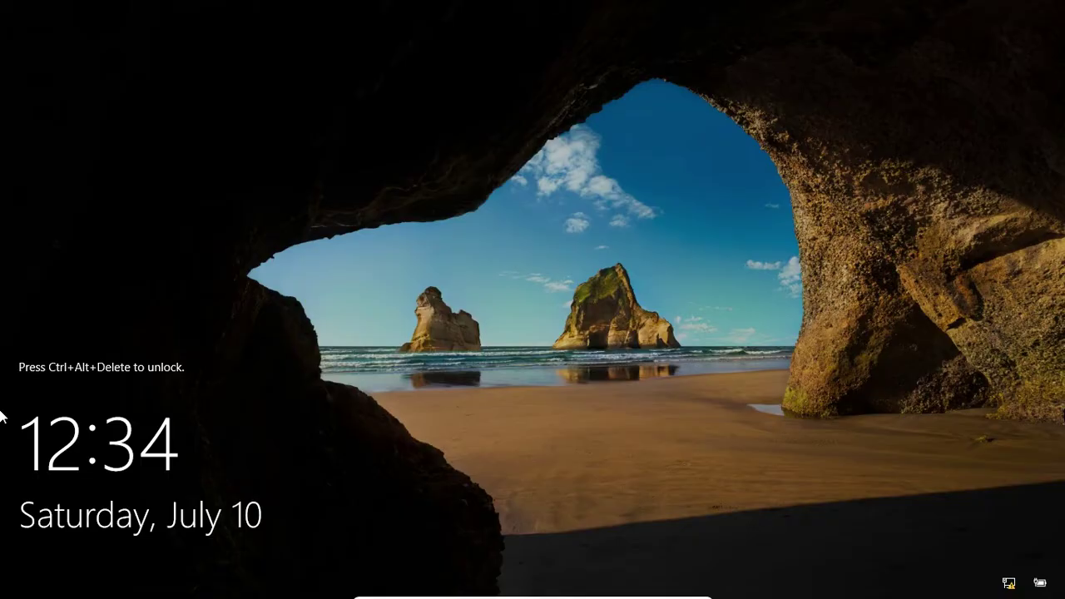
Unlock the server and sign in as Administrator with the account password
key("ctrl+alt+Delete")
type("•")
key("Return")
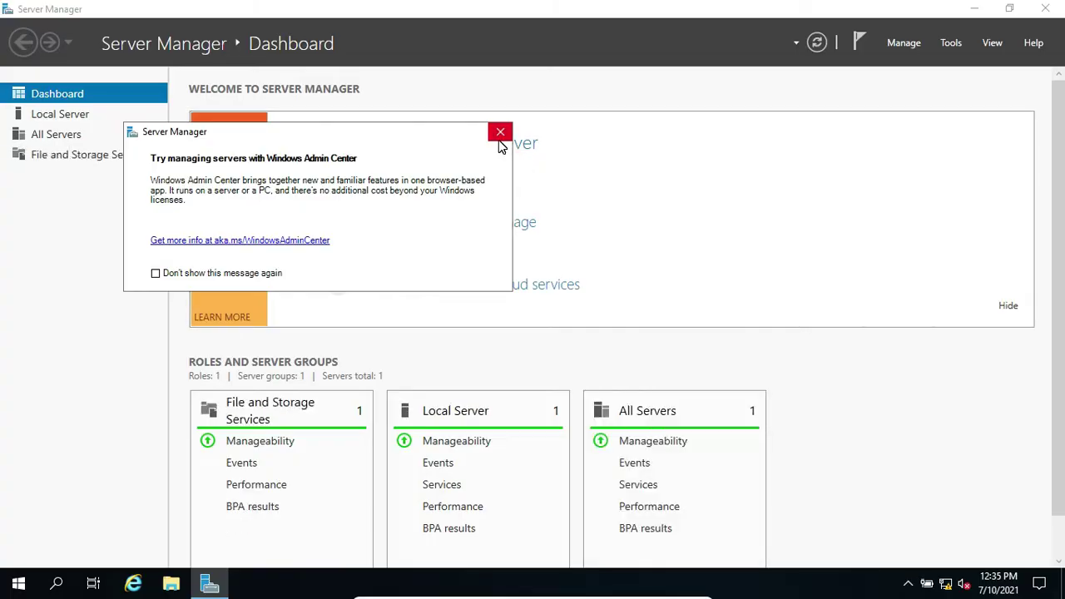
Close the Windows Admin Center pop-up on the Server Manager Dashboard
left_click(496, 131)
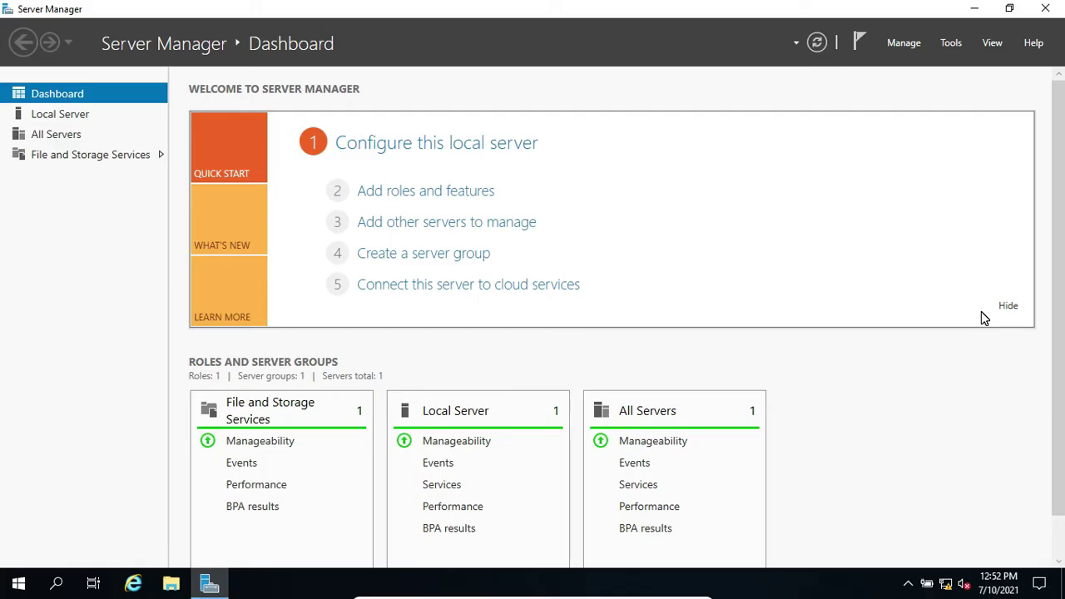
Set Ethernet IPv4 to static 192.168.1.100, mask 255.255.255.0, gateway 192.168.1.1, DNS 192.168.1.100
left_click(57, 114)
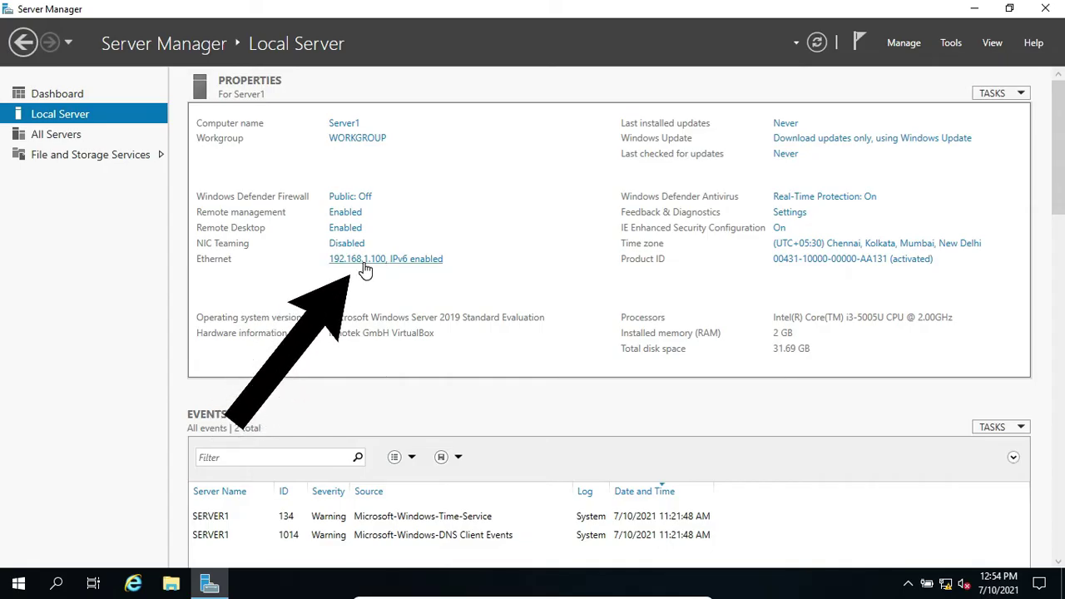
left_click(364, 265)
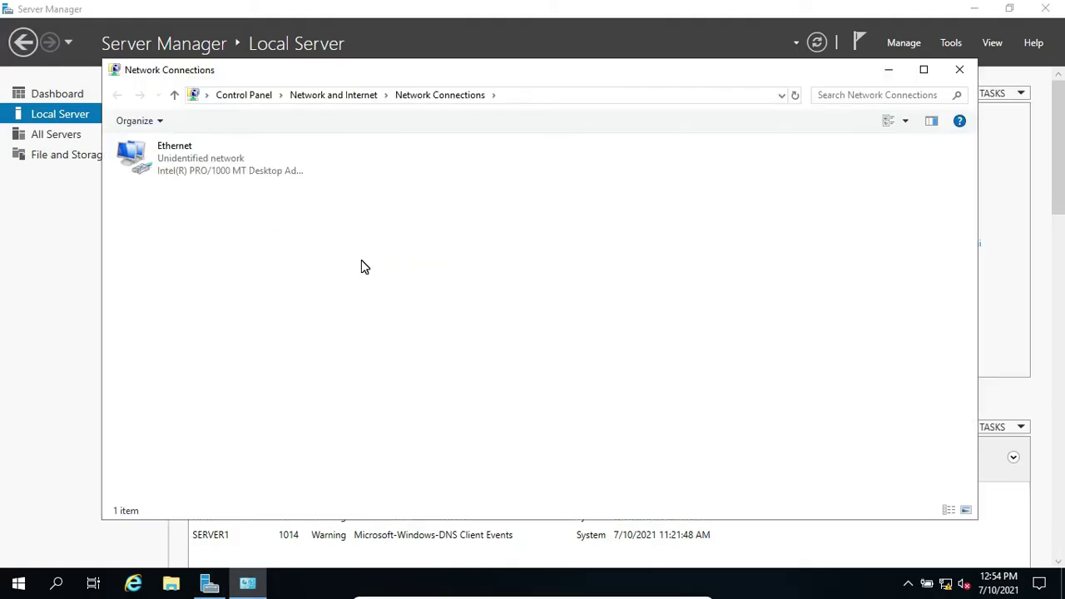
right_click(153, 155)
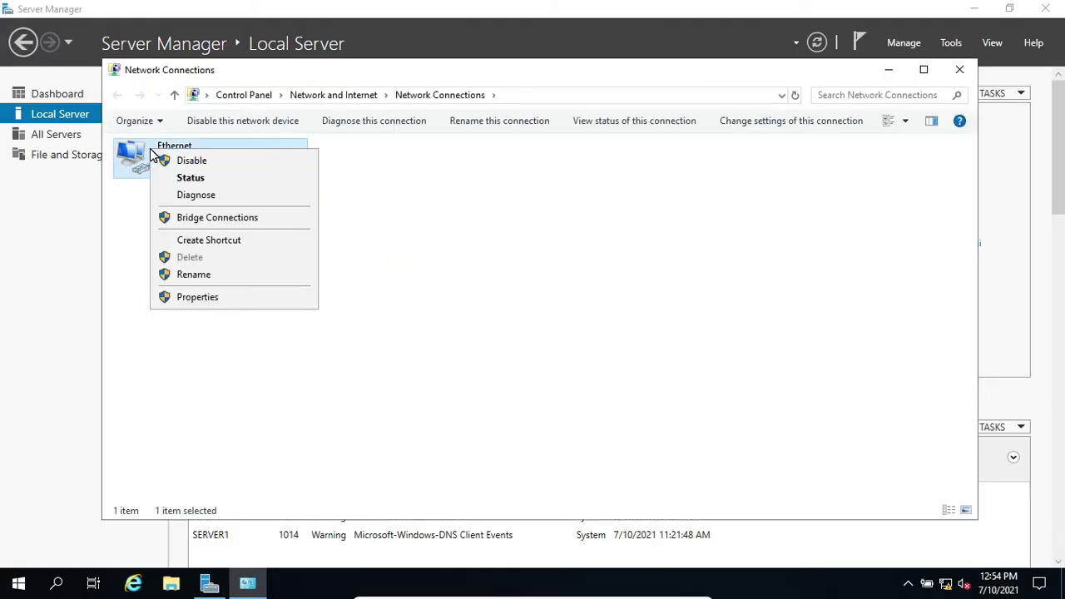
left_click(198, 298)
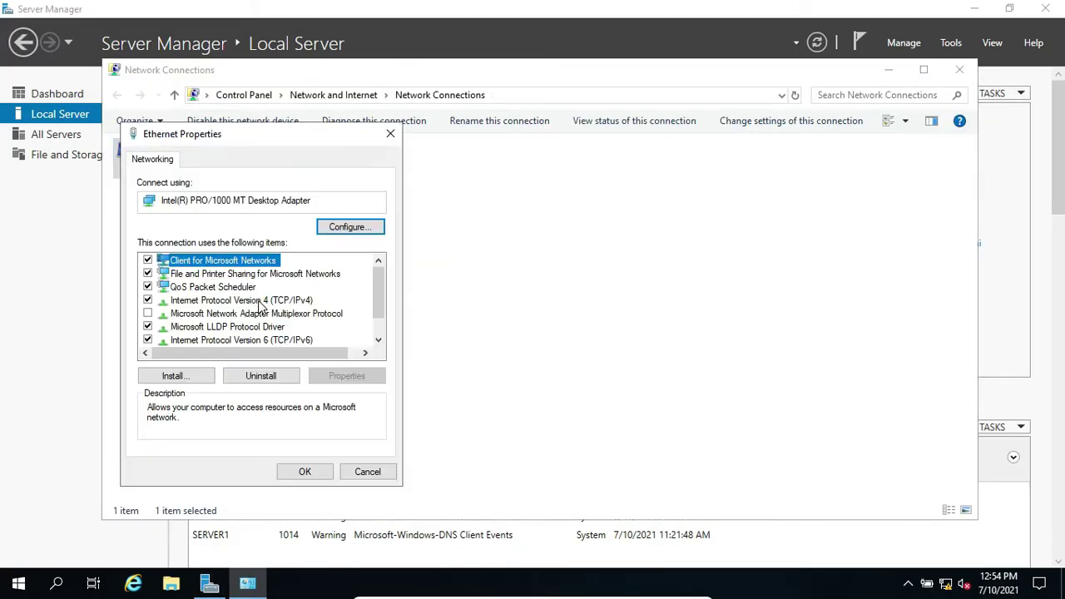
left_click(261, 302)
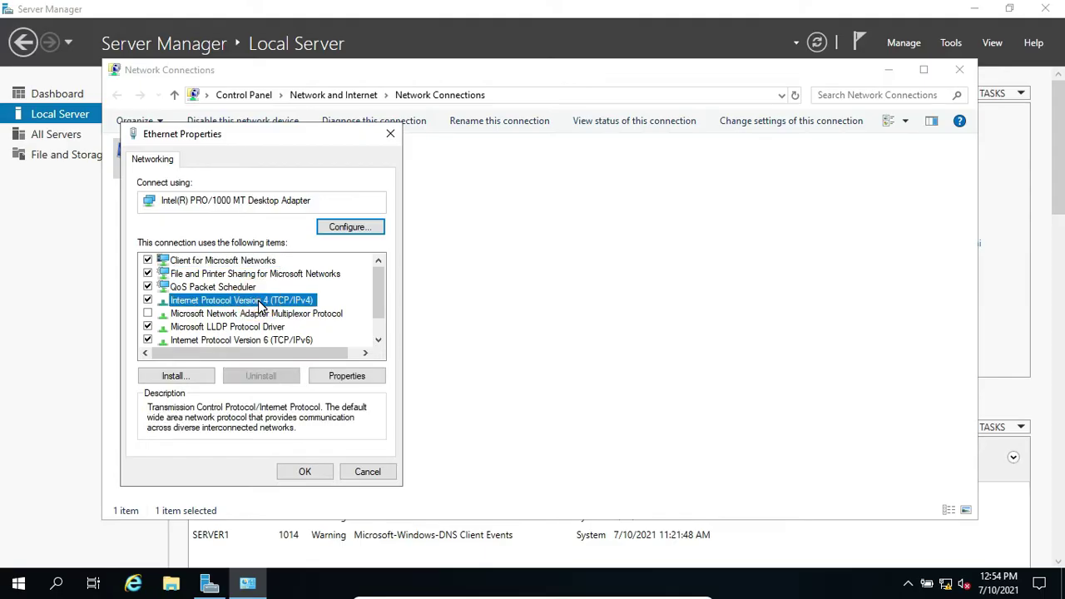
left_click(348, 375)
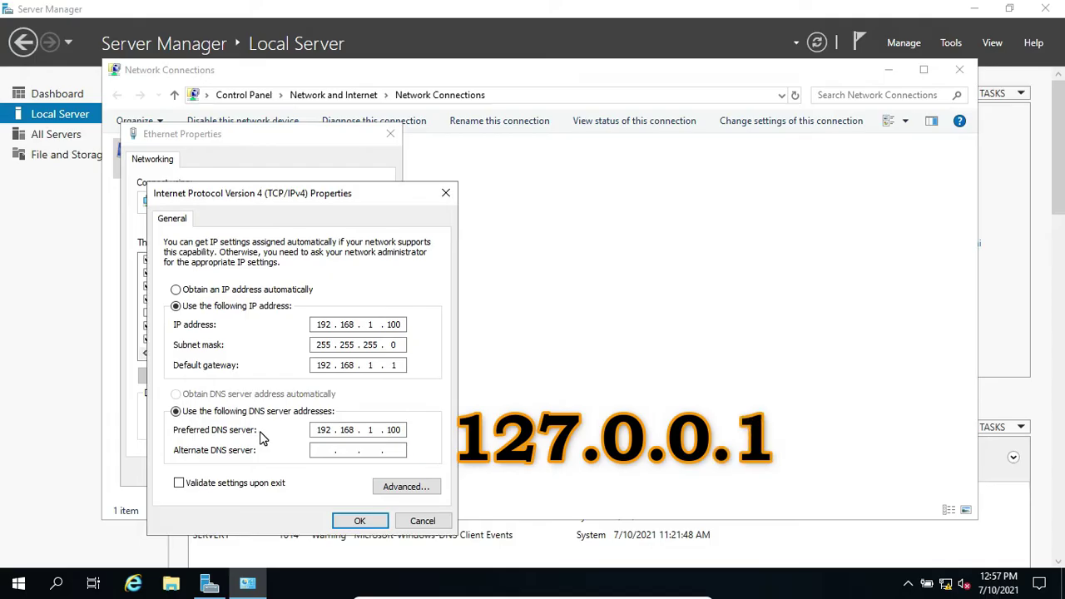
left_click(359, 522)
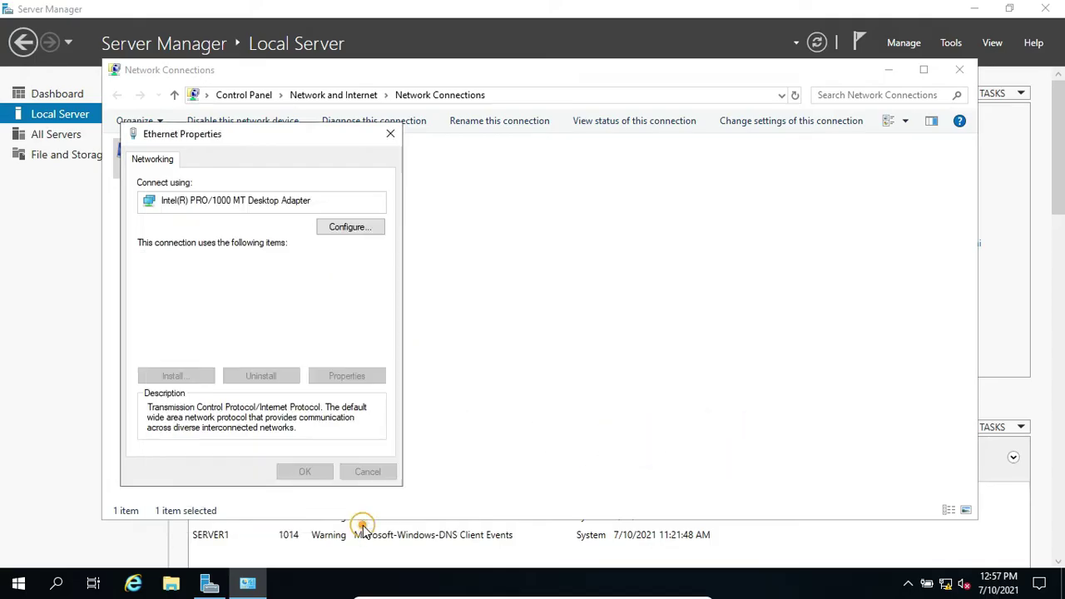
left_click(310, 473)
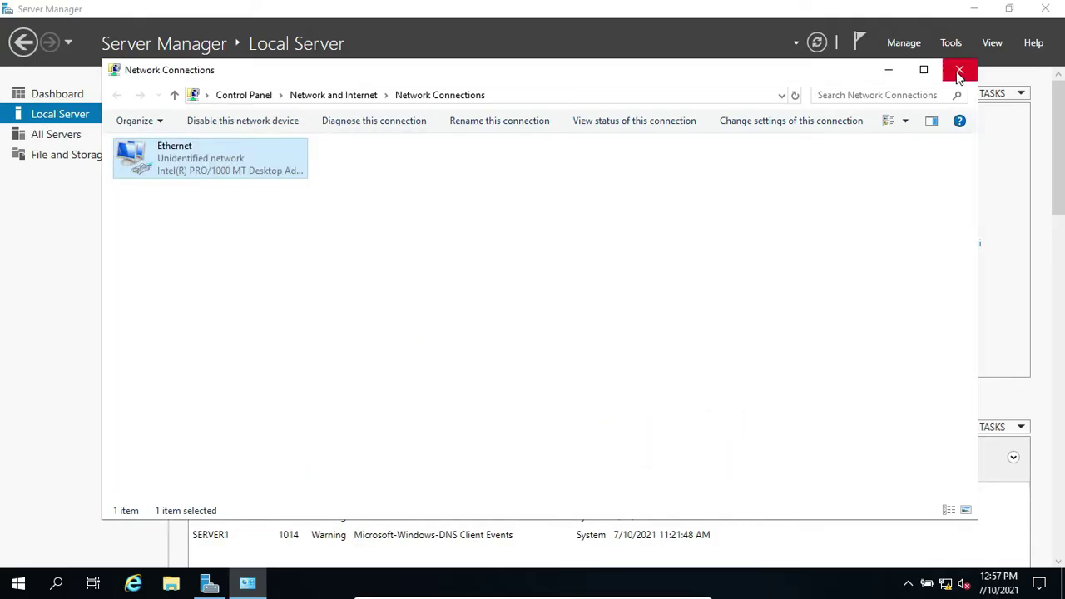
left_click(958, 69)
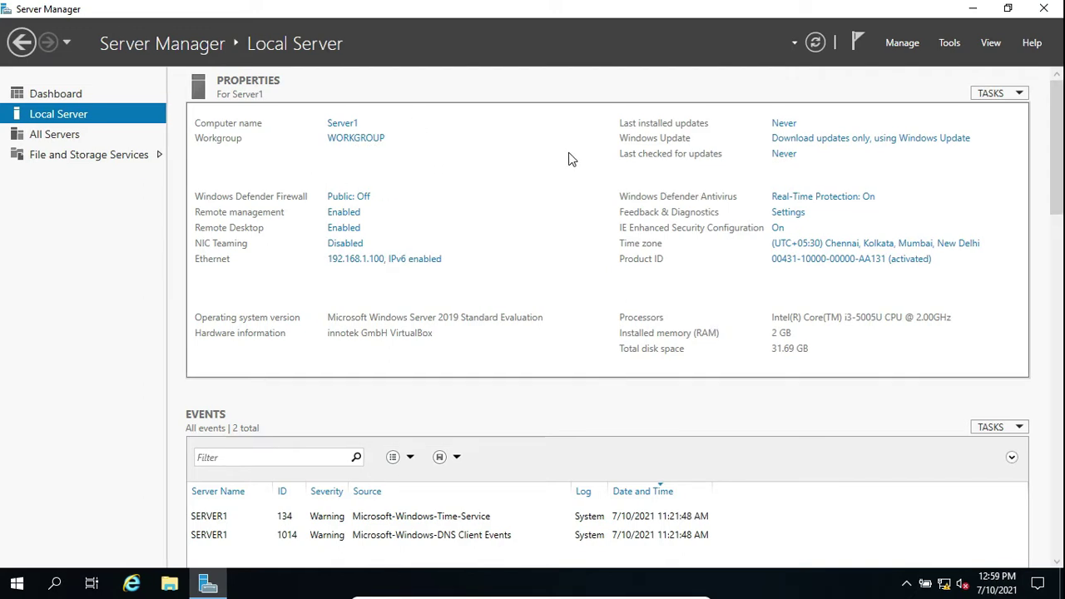
Launch the Add Roles and Features Wizard from the Dashboard
left_click(897, 45)
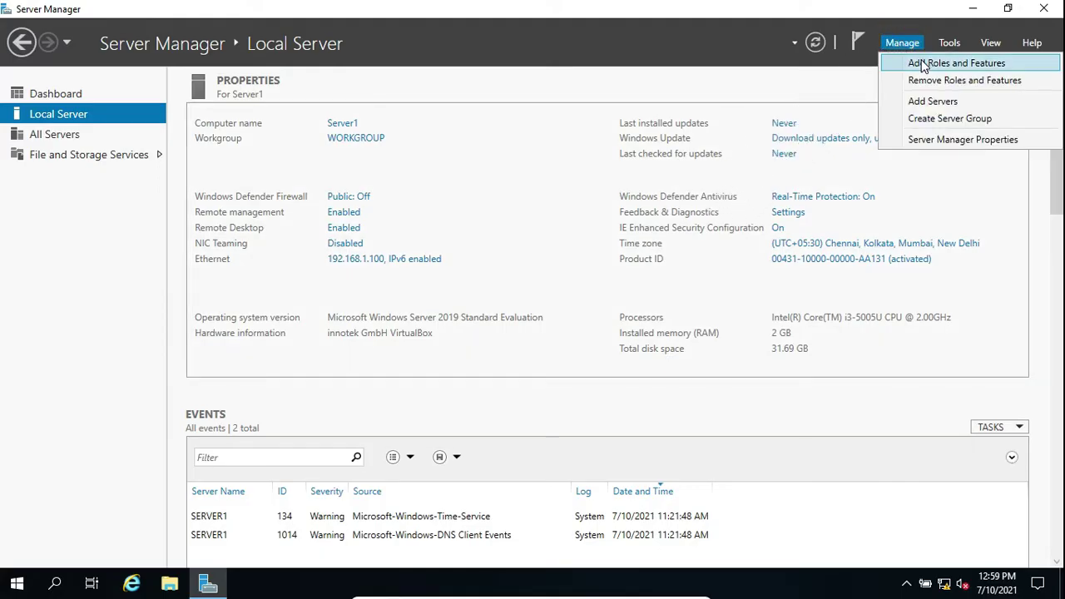
left_click(922, 64)
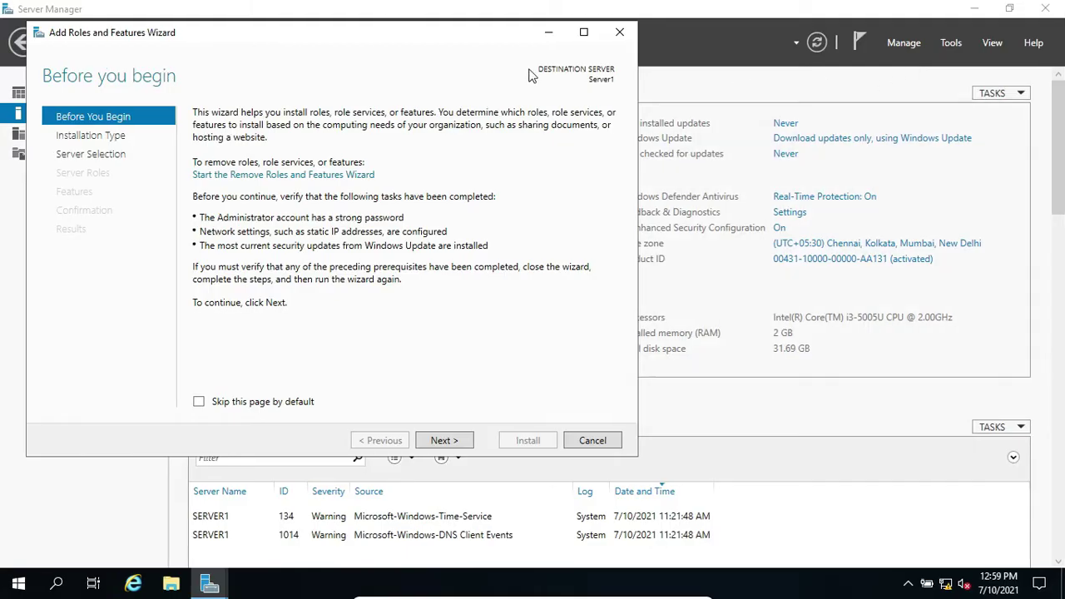
left_click(620, 37)
left_click(77, 94)
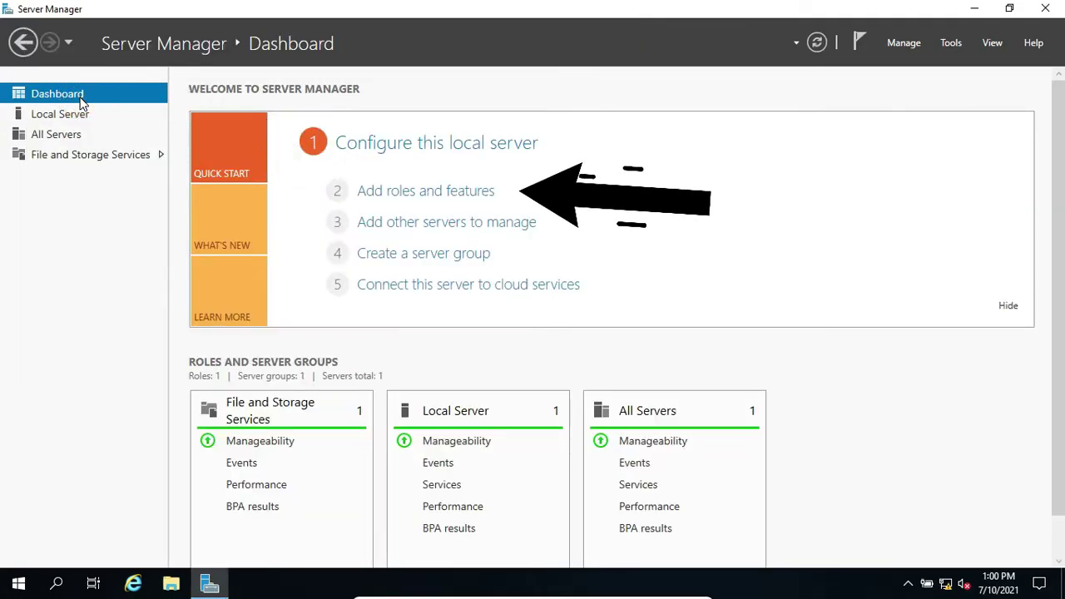
left_click(447, 200)
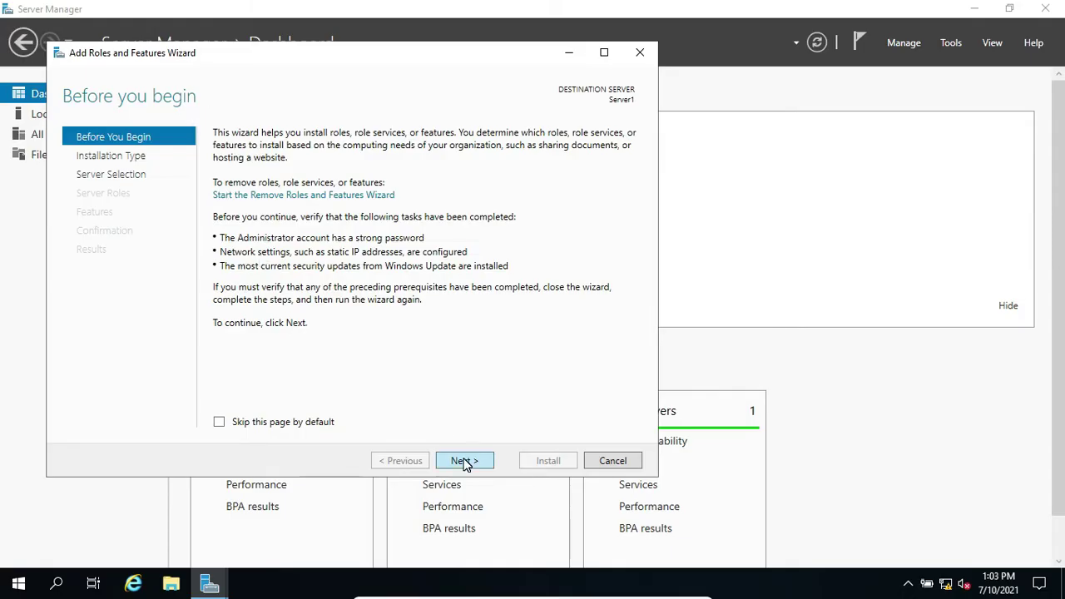
Choose role-based installation with Server1 as the destination server
left_click(463, 461)
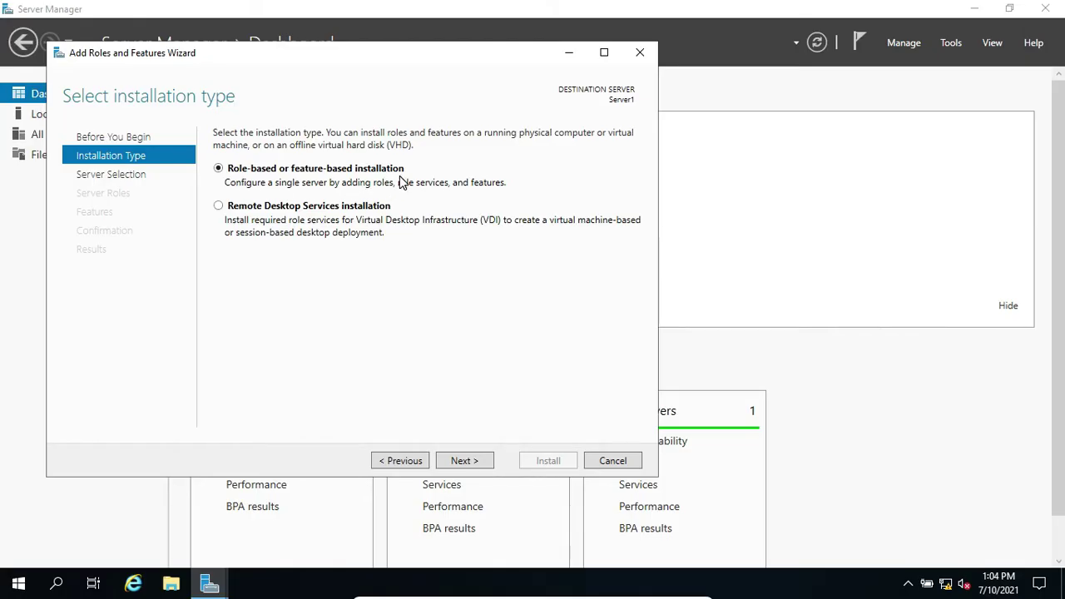
left_click(469, 460)
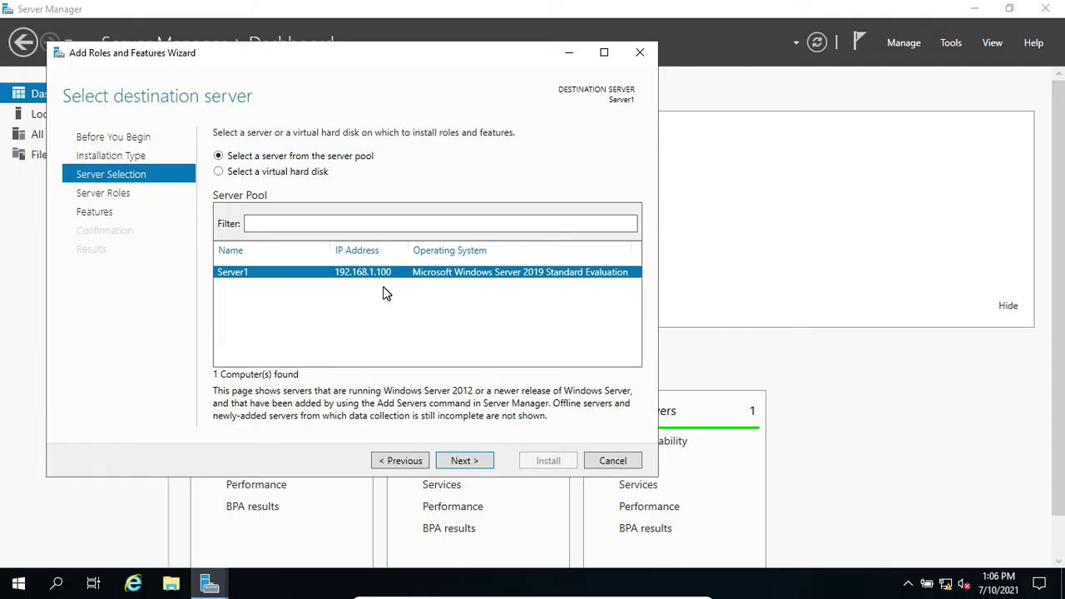
left_click(465, 462)
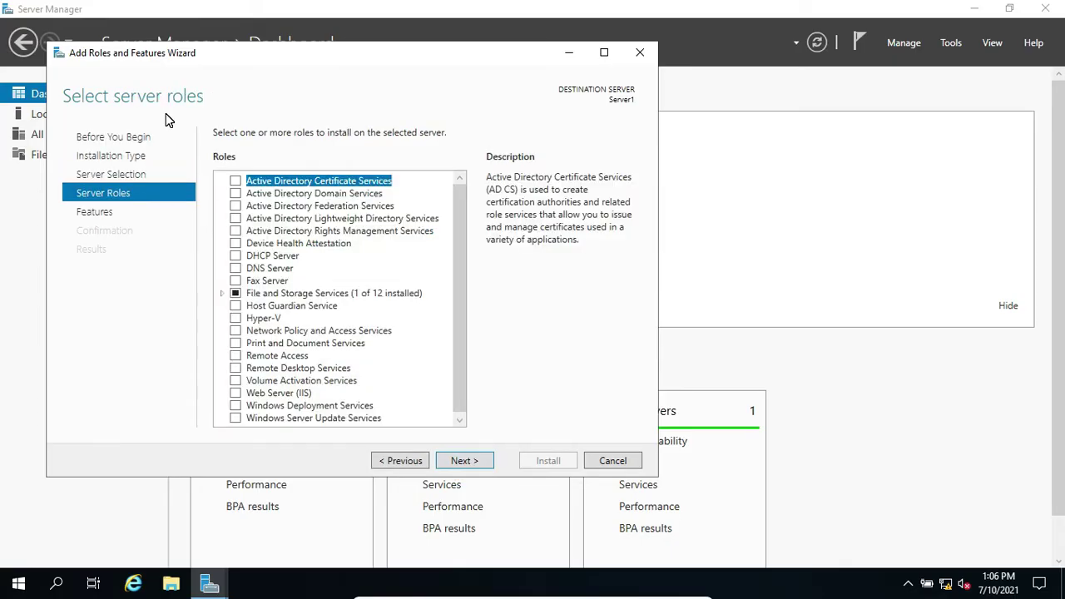
Select Active Directory Domain Services, add its required management tools, and continue to features
left_click(235, 195)
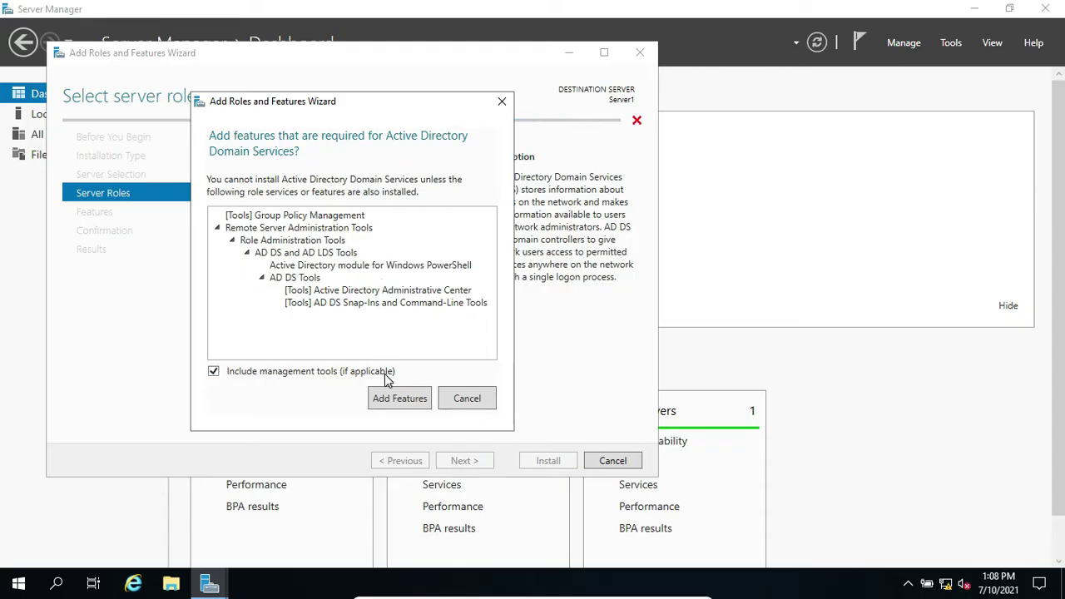
left_click(396, 398)
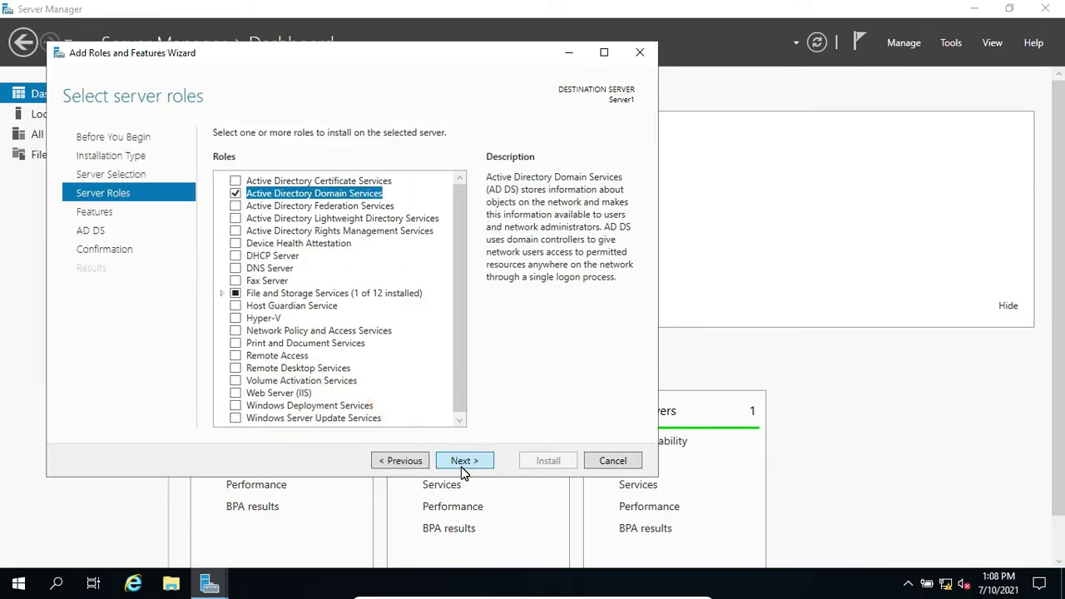
left_click(461, 461)
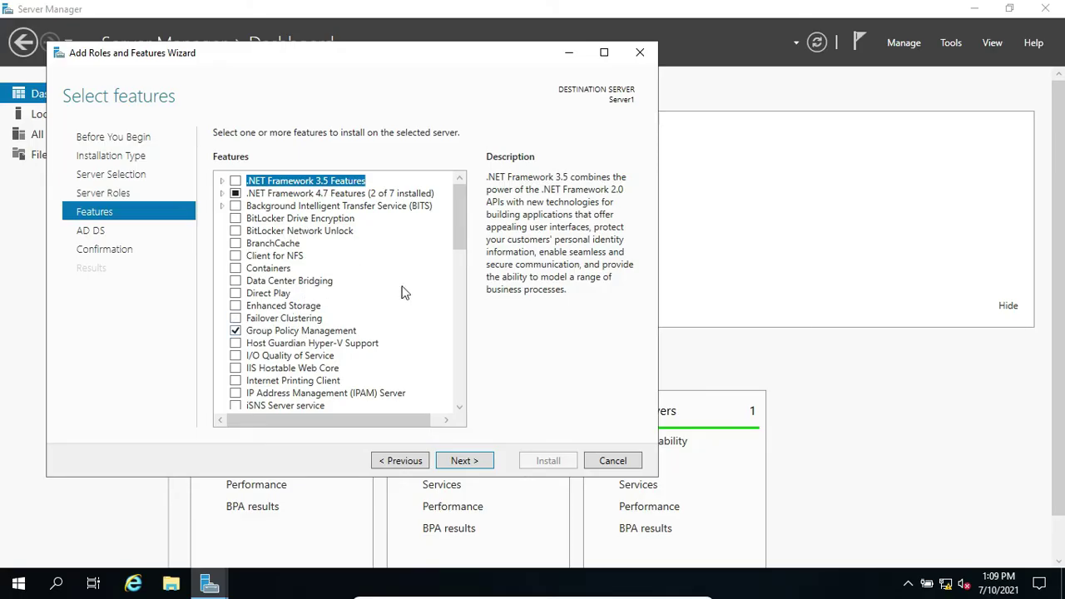
Accept the default features and the AD DS page to reach installation confirmation
left_click(473, 464)
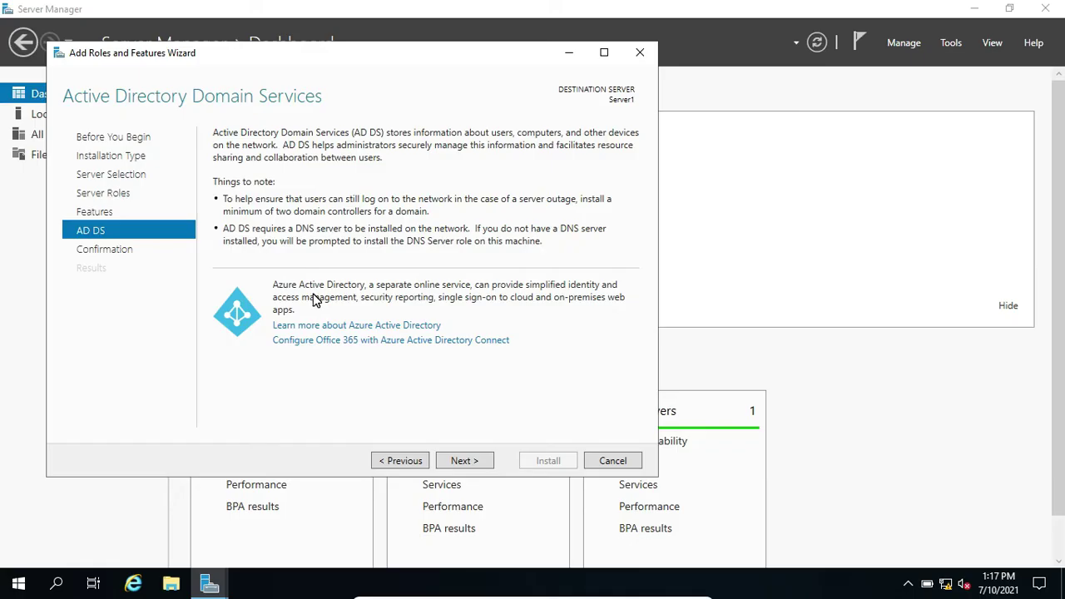
left_click(459, 461)
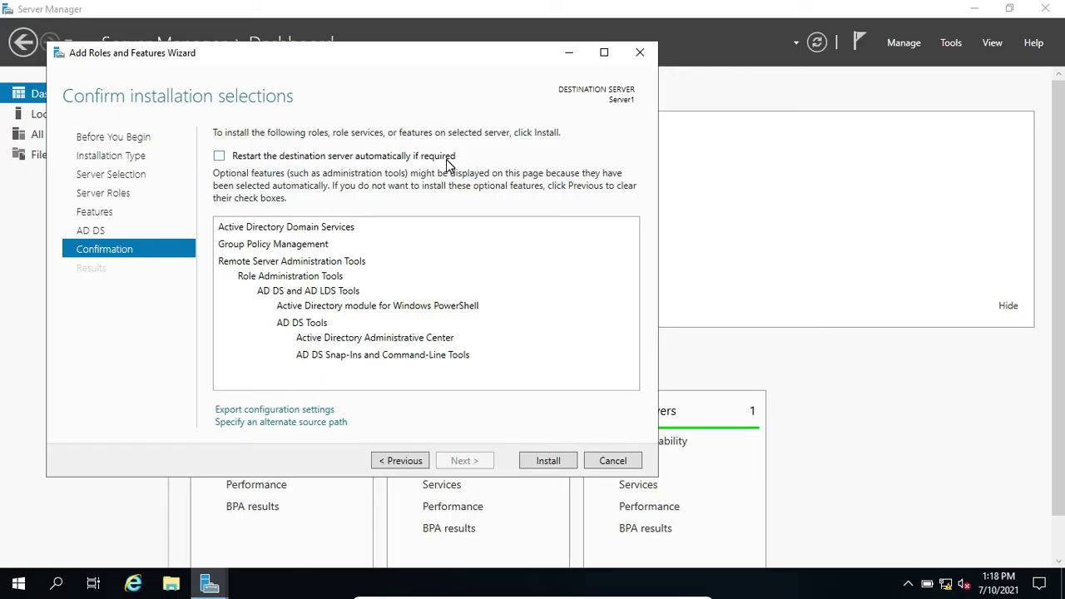
Allow automatic restarts and install Active Directory Domain Services on Server1
left_click(220, 156)
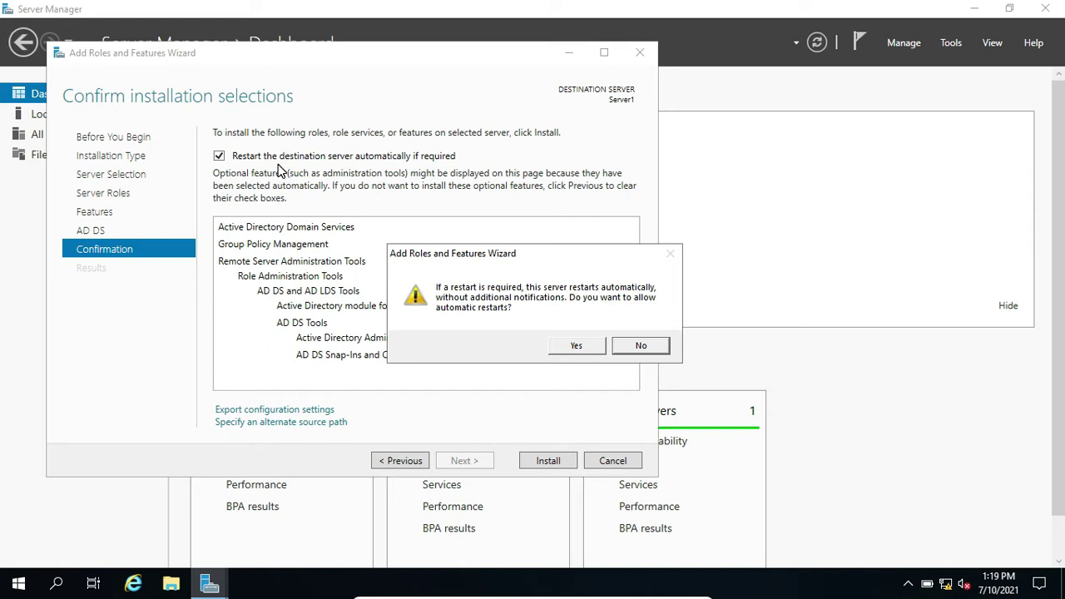
left_click(560, 350)
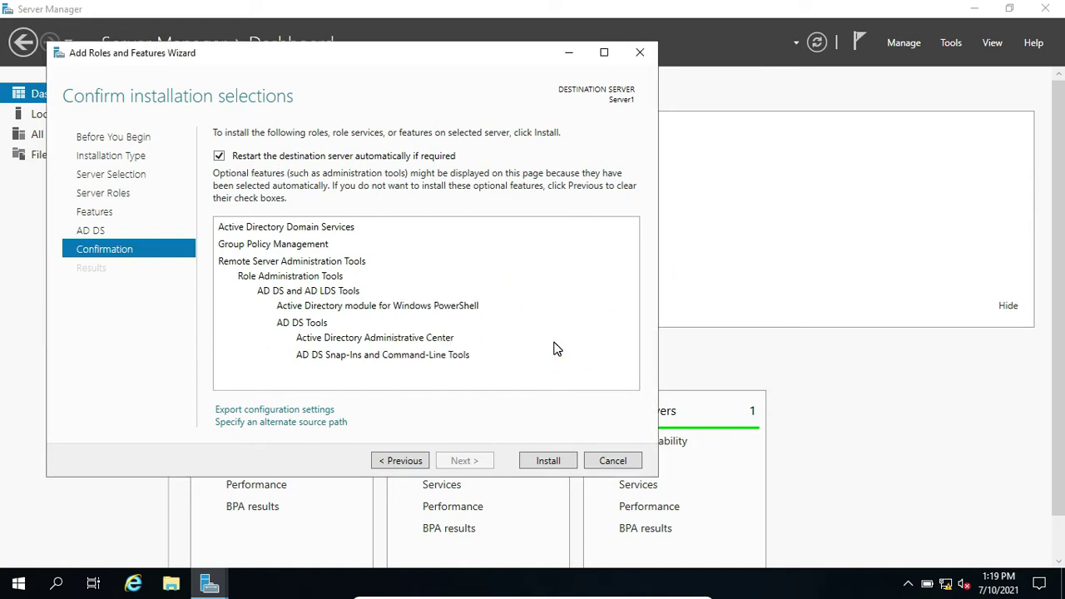
left_click(547, 459)
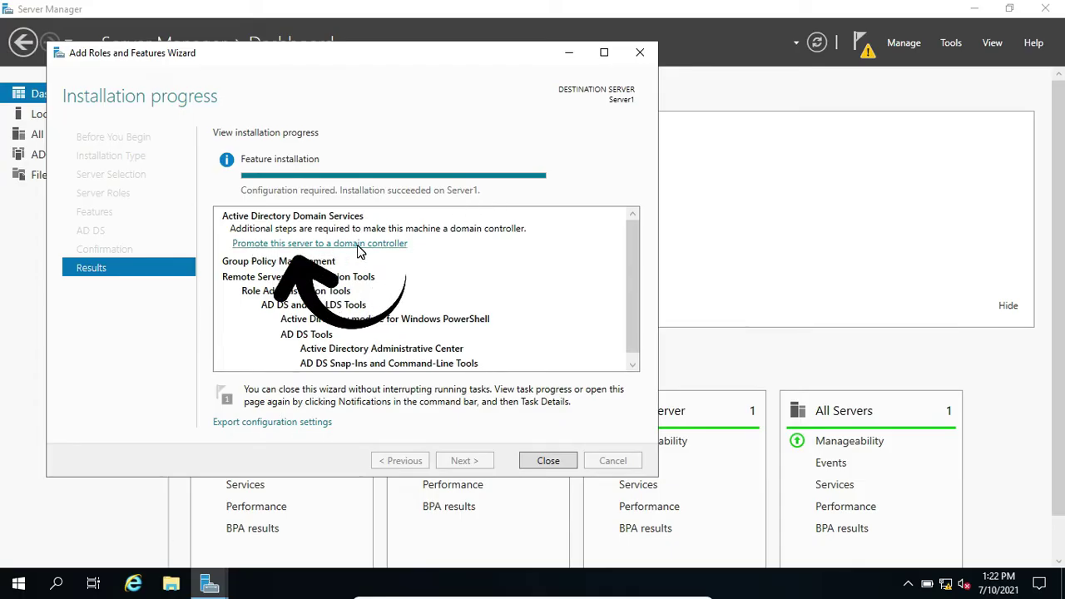
Follow the 'Promote this server to a domain controller' link in the results
left_click(321, 243)
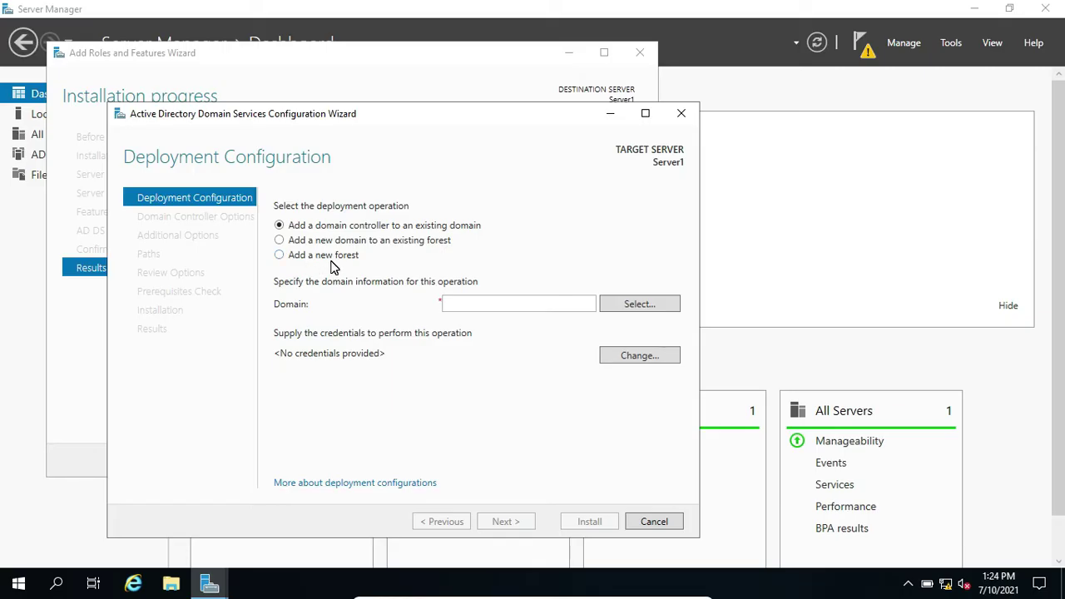
Choose Add a new forest with root domain name hpit.com and continue
left_click(279, 256)
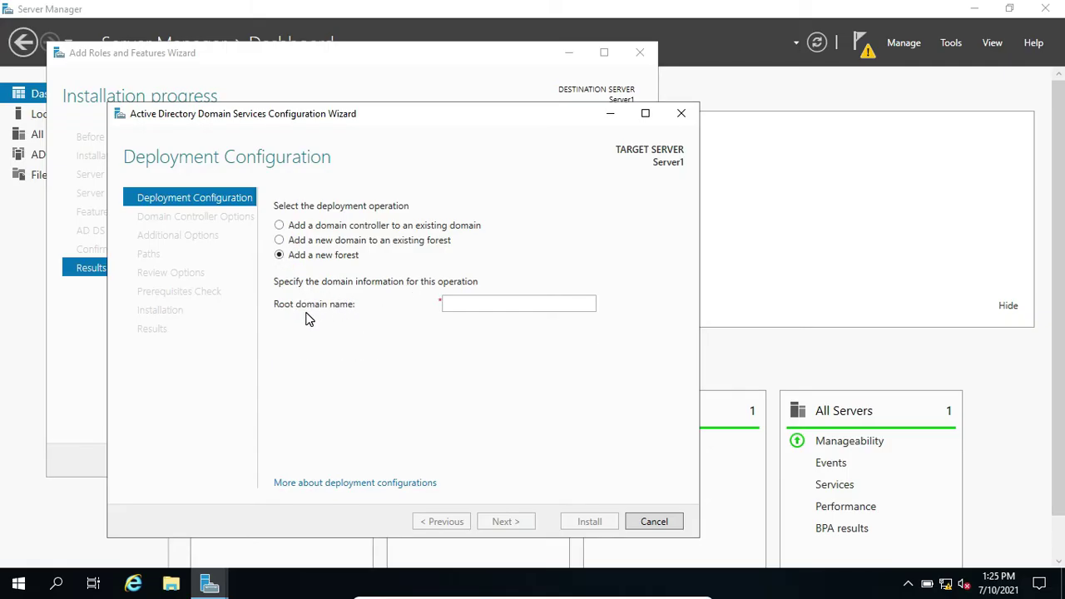
left_click(457, 303)
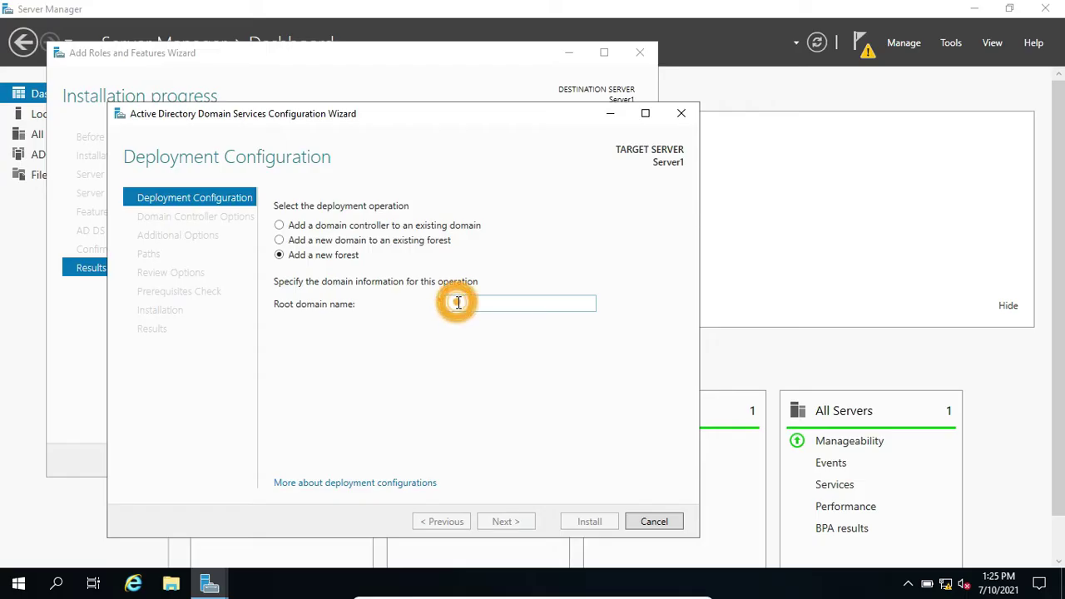
type("hpit")
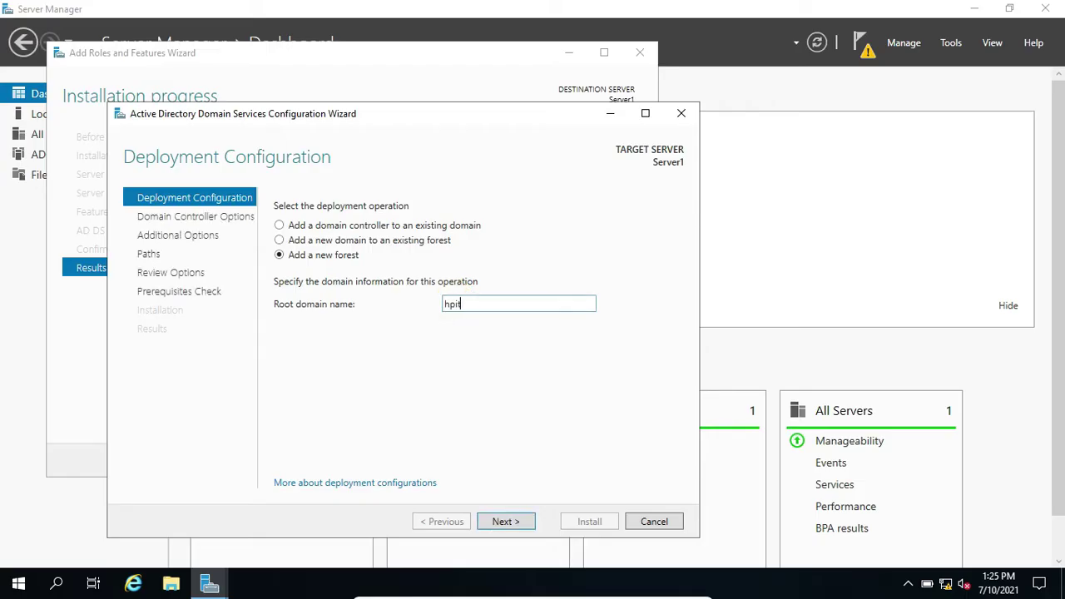
type(".com")
key("BackSpace")
key("BackSpace")
key("BackSpace")
key("BackSpace")
type(".local")
key("BackSpace")
key("BackSpace")
key("BackSpace")
type("com")
left_click(510, 523)
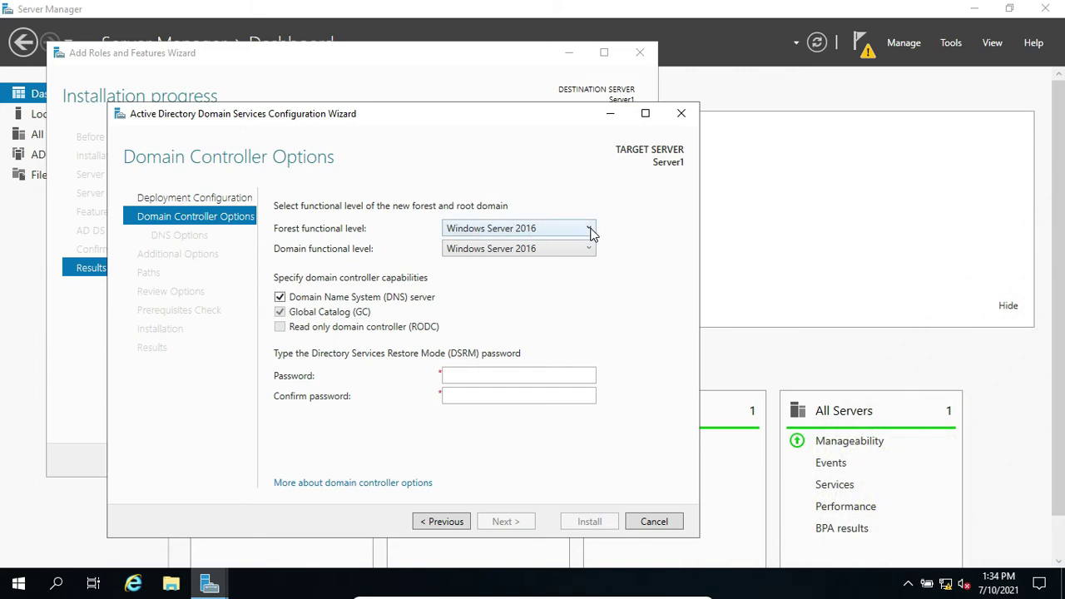
left_click(591, 233)
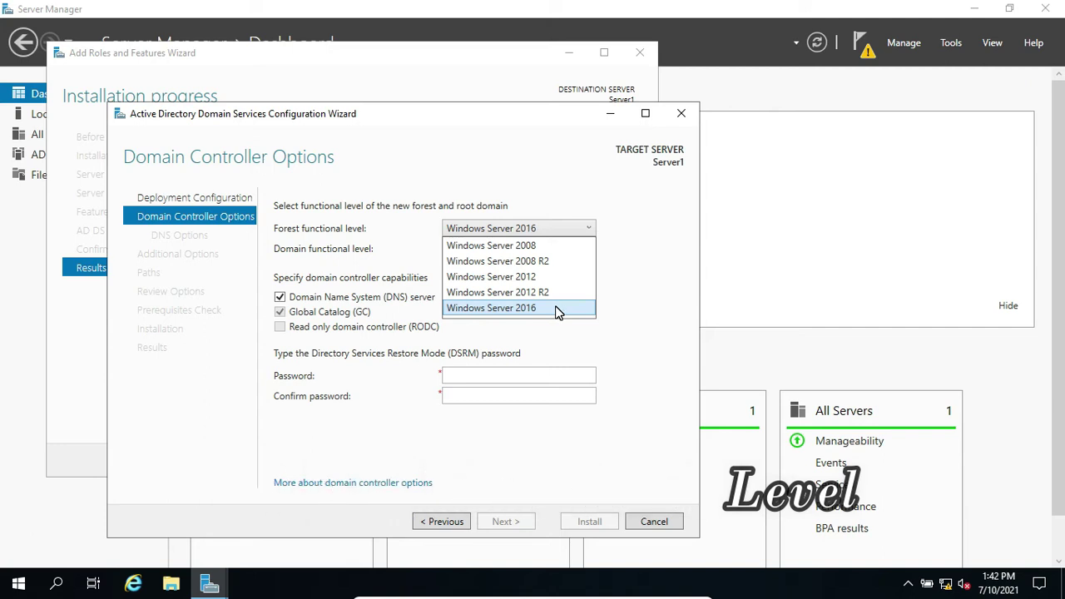
left_click(548, 310)
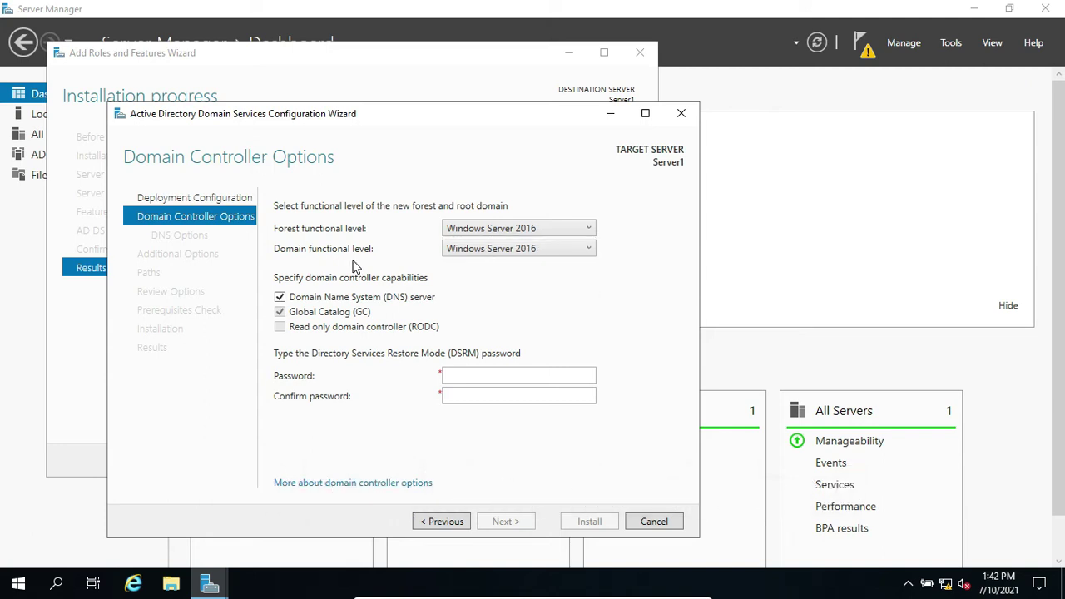
left_click(590, 249)
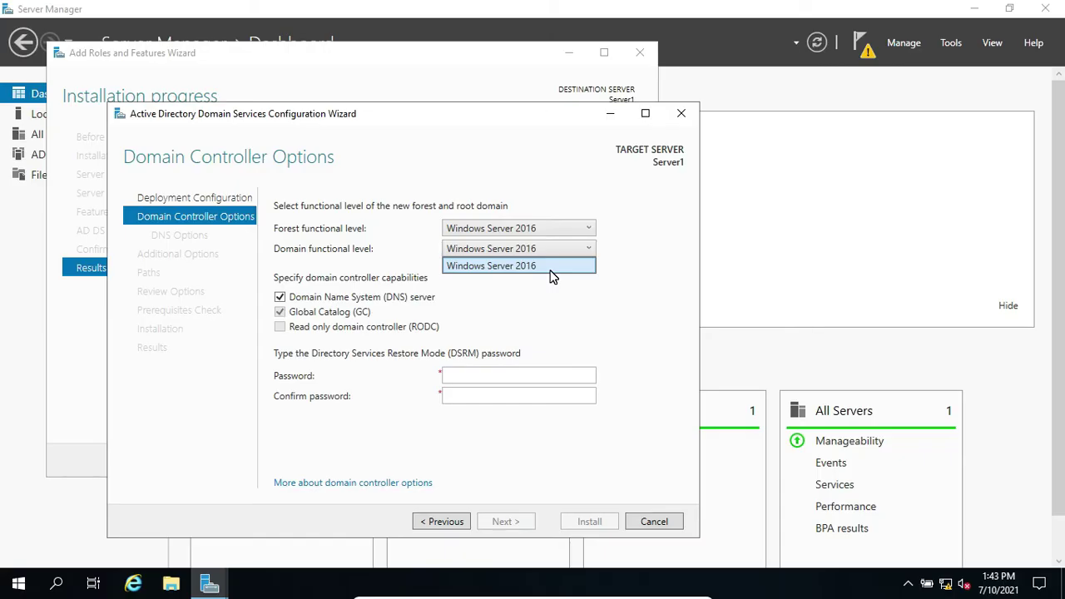
left_click(550, 268)
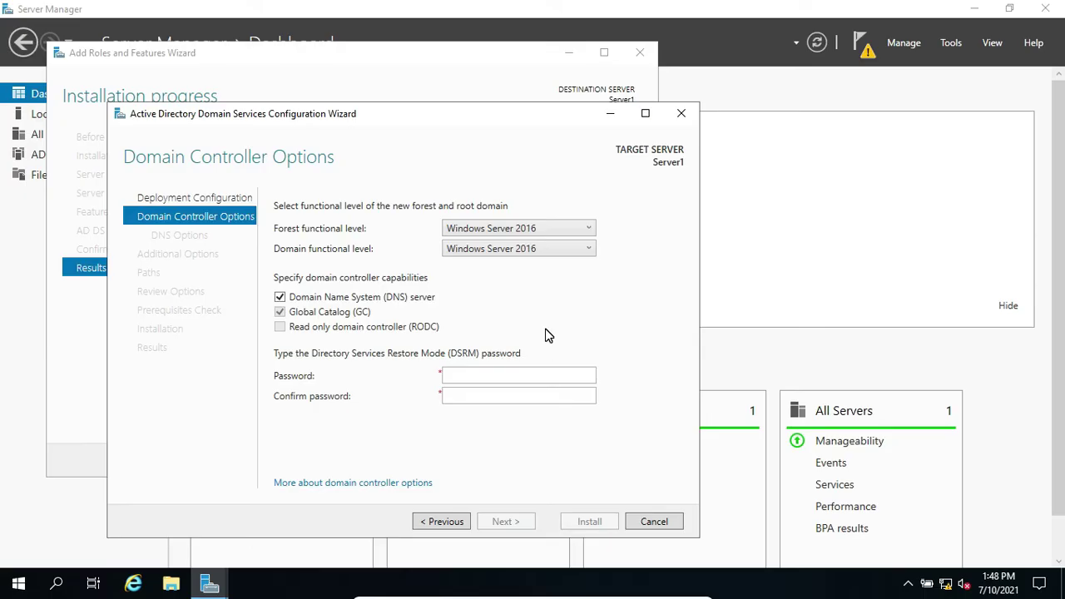
Enter the restore mode password in both Password and Confirm password fields, then go on to DNS Options
left_click(473, 378)
type("P@ssw0rd1")
key("Tab")
type("P@ssw0rd1")
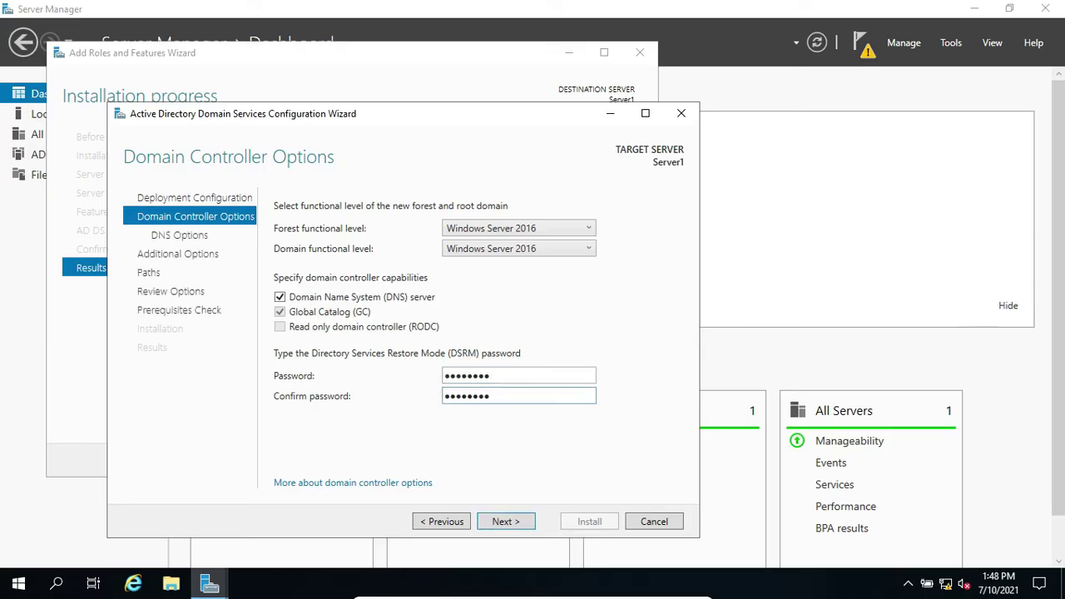
left_click(517, 517)
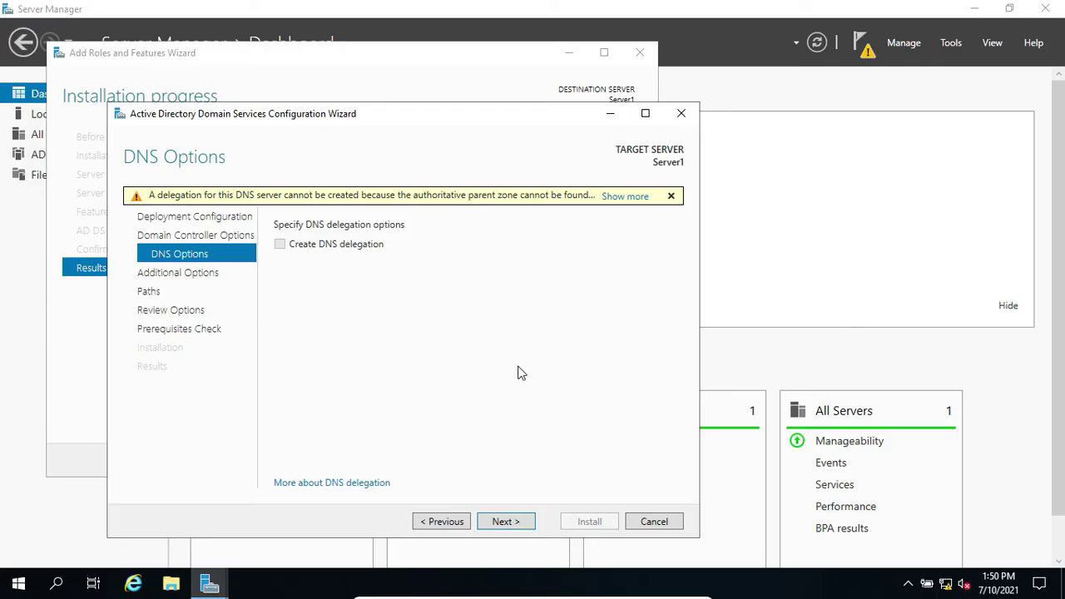
Skip creating a DNS delegation and keep HPIT as the NetBIOS domain name
left_click(524, 521)
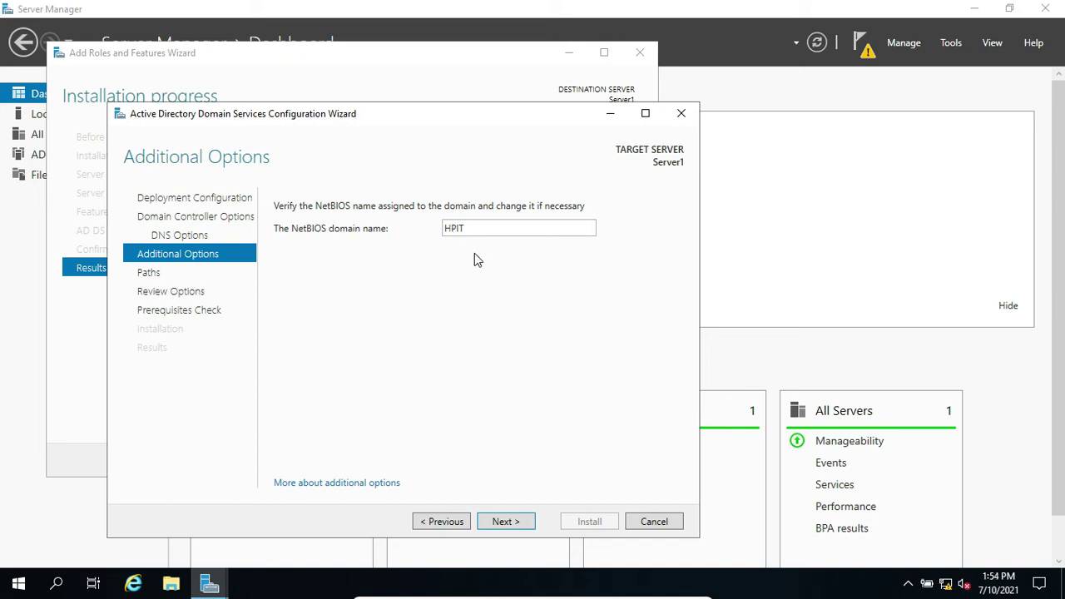
left_click(511, 524)
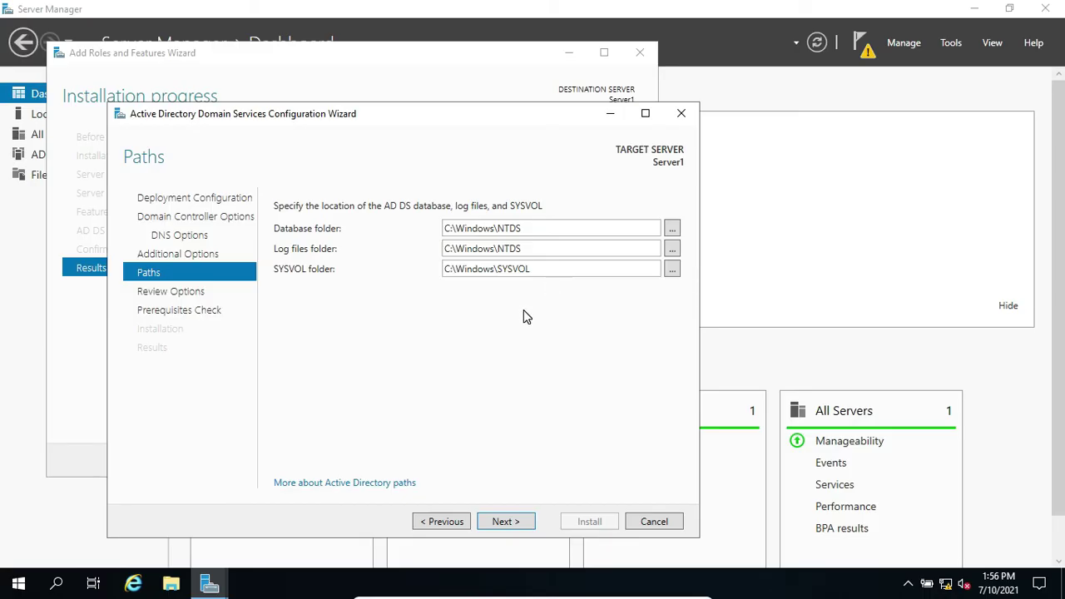
Accept the default C:\Windows\NTDS database/log and C:\Windows\SYSVOL folders
left_click(504, 524)
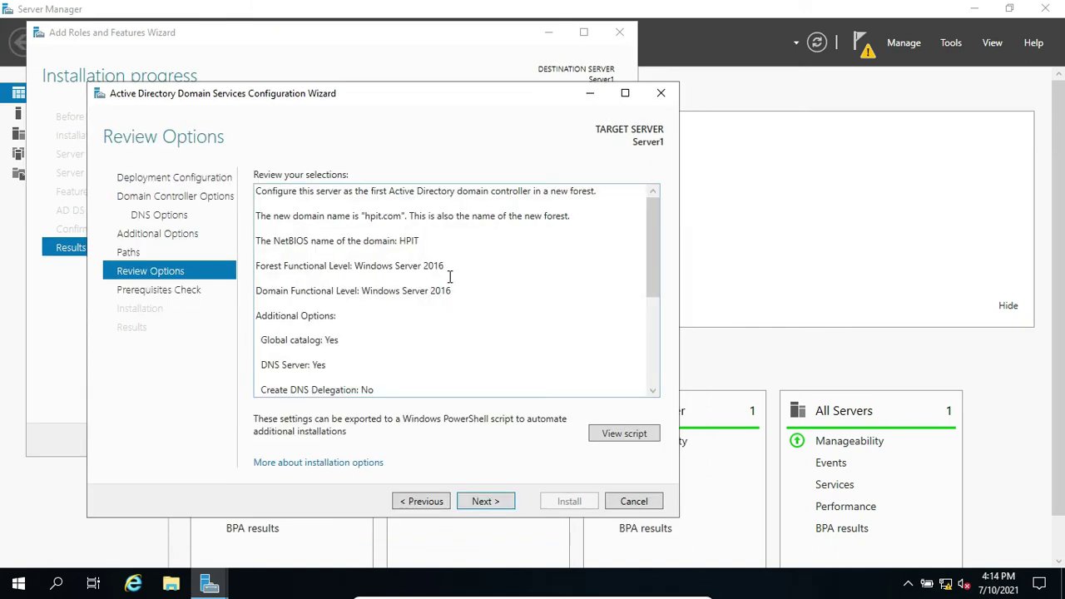
Review the hpit.com new-forest summary, then run the prerequisites check
scroll(449, 277, "down", 5)
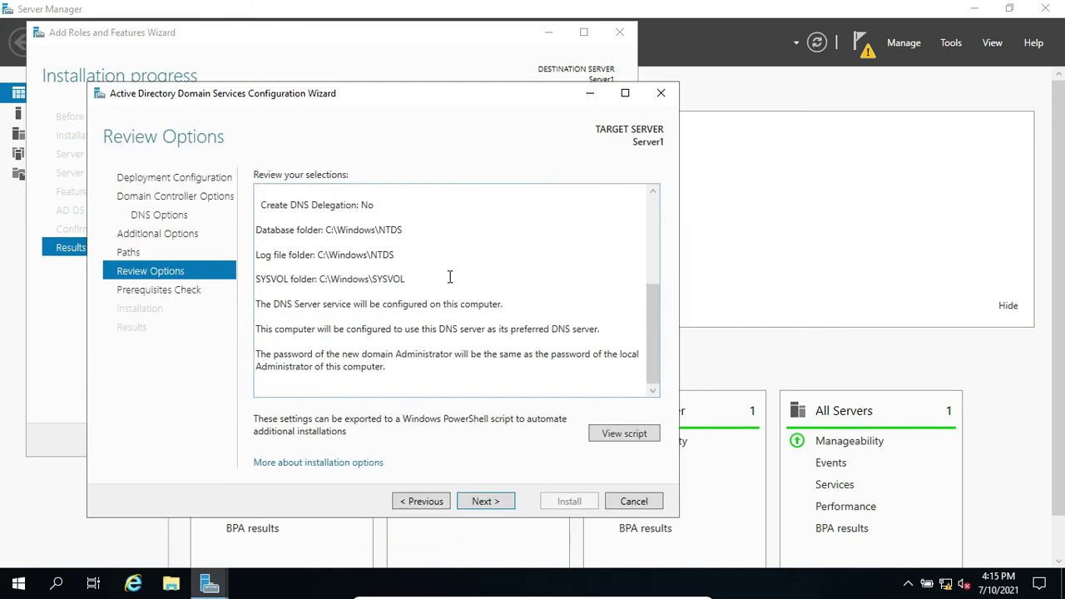
scroll(450, 277, "up", 5)
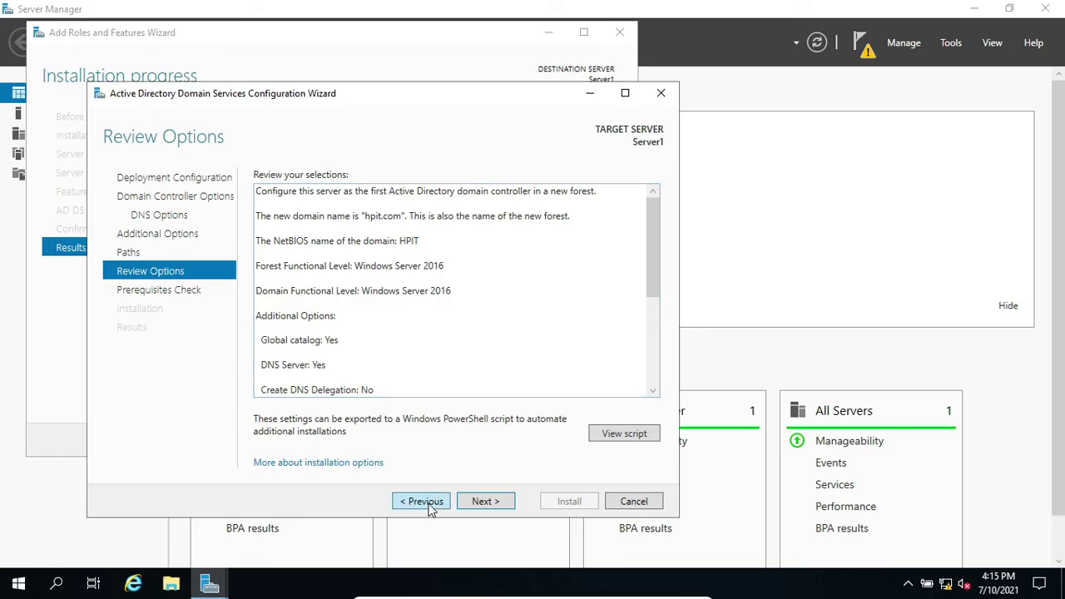
left_click(497, 504)
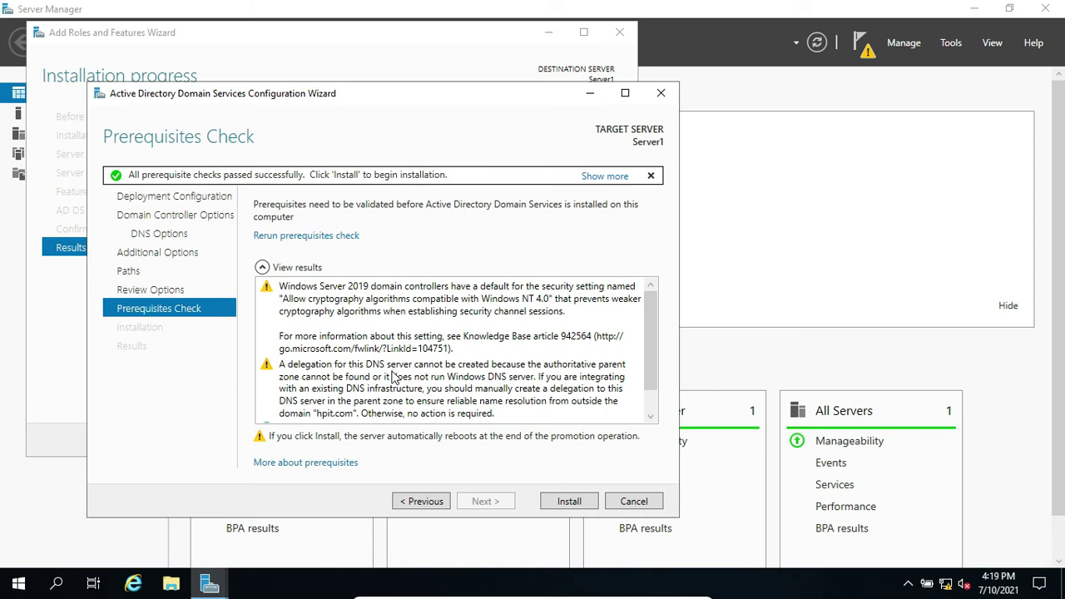
Install AD DS to promote the server to a domain controller of hpit.com
scroll(394, 376, "down", 1)
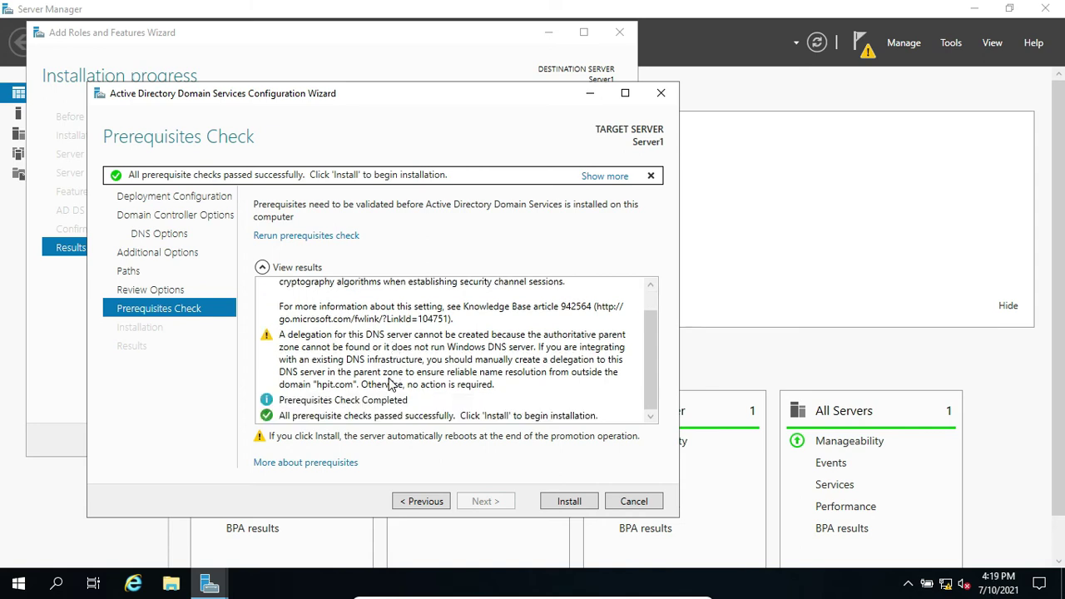
left_click(569, 502)
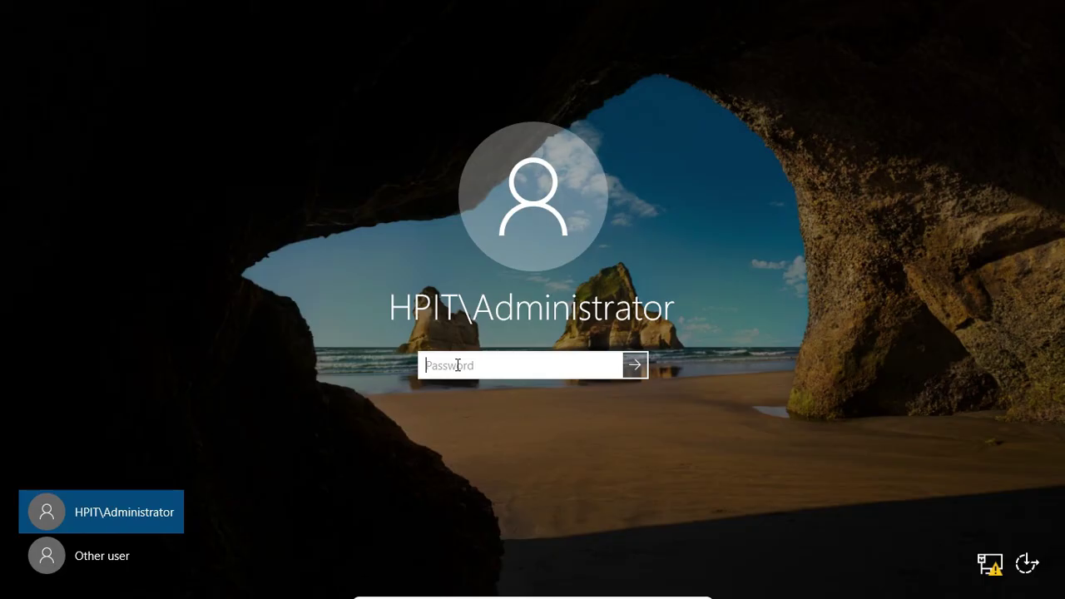
Sign in as the HPIT domain Administrator with the account password
type("P@ssw0rd")
key("Return")
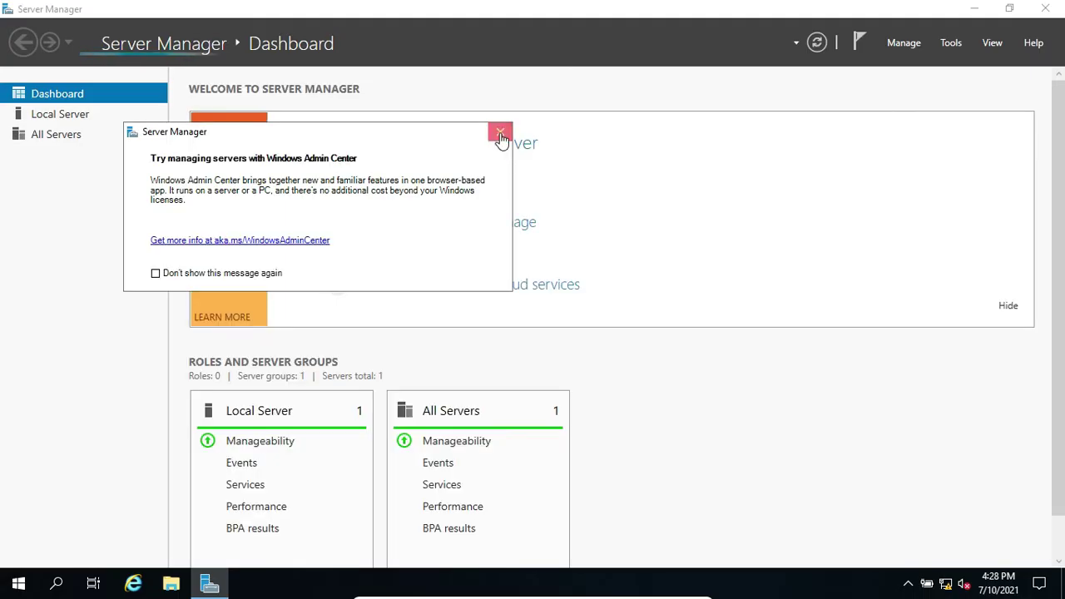
Close the Windows Admin Center pop-up to reveal the Server Manager dashboard
left_click(500, 133)
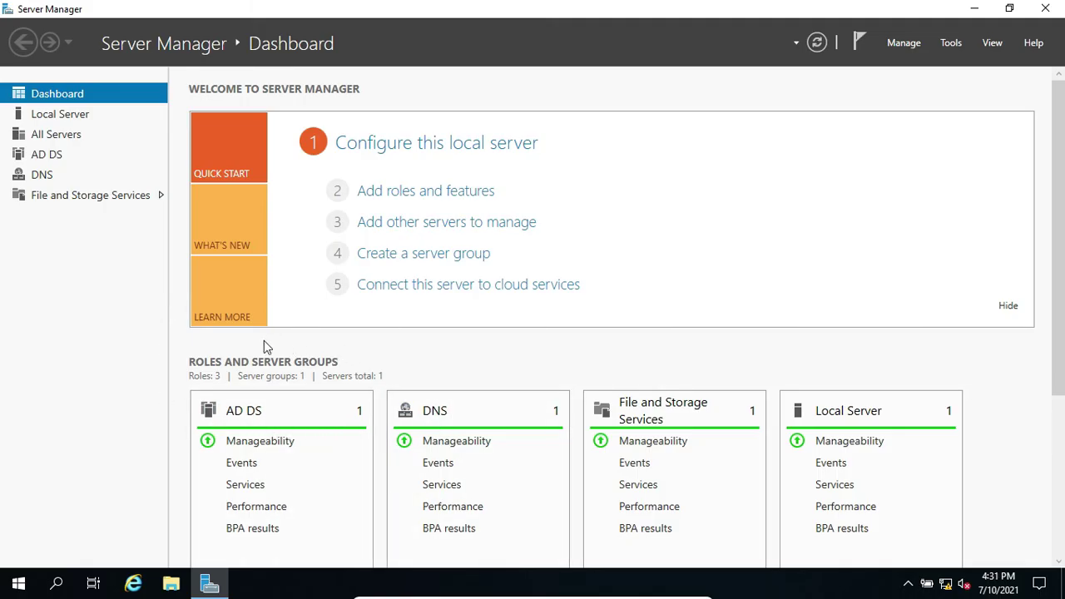
Show the Local Server page to confirm Server1 is in hpit.com, glancing at the Tools menu
left_click(60, 116)
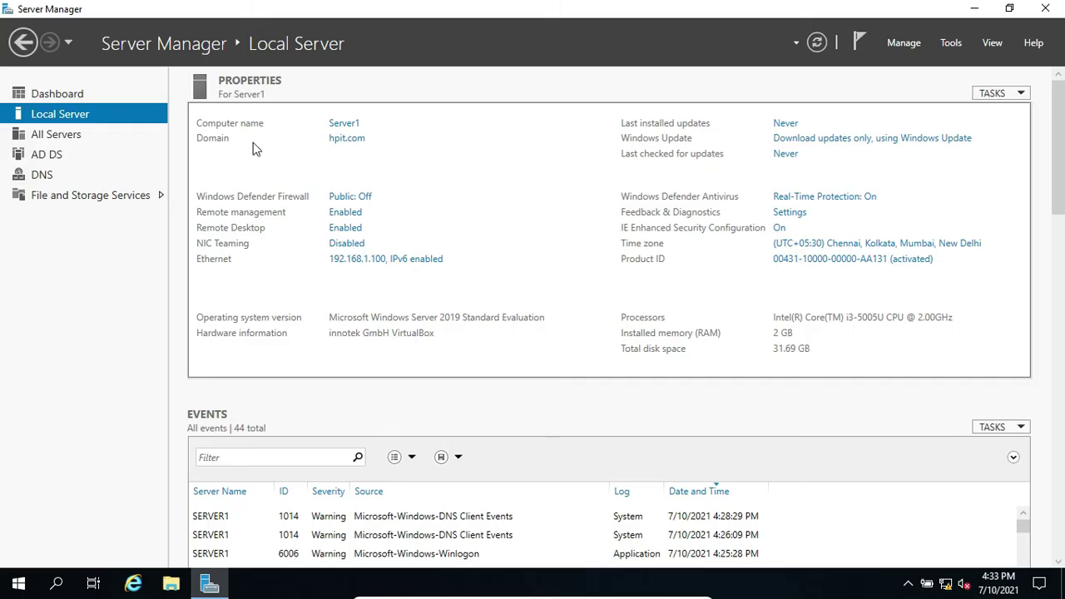
left_click(952, 46)
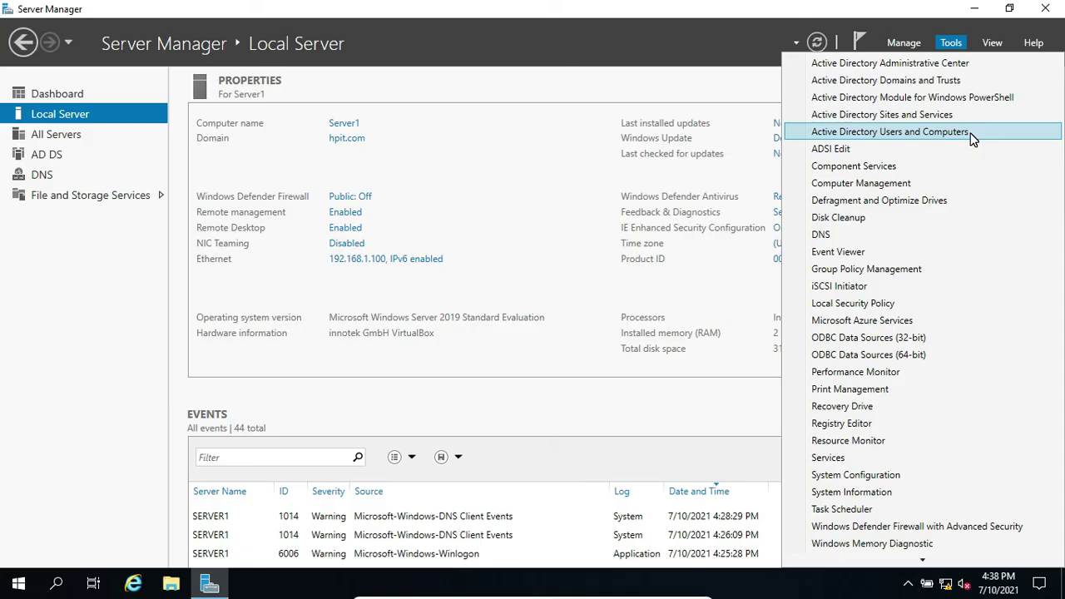
left_click(438, 160)
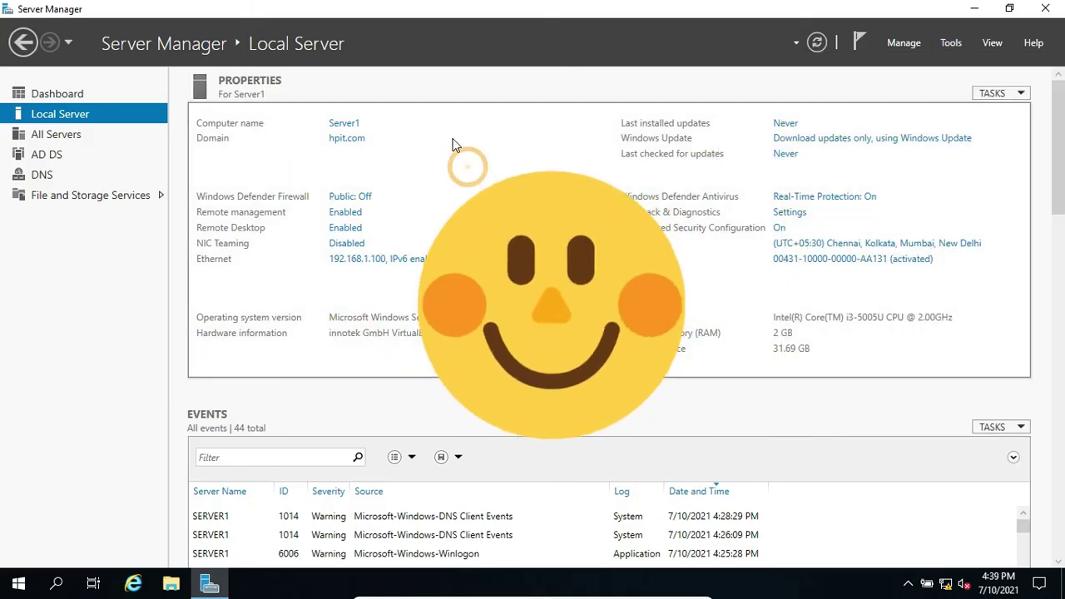